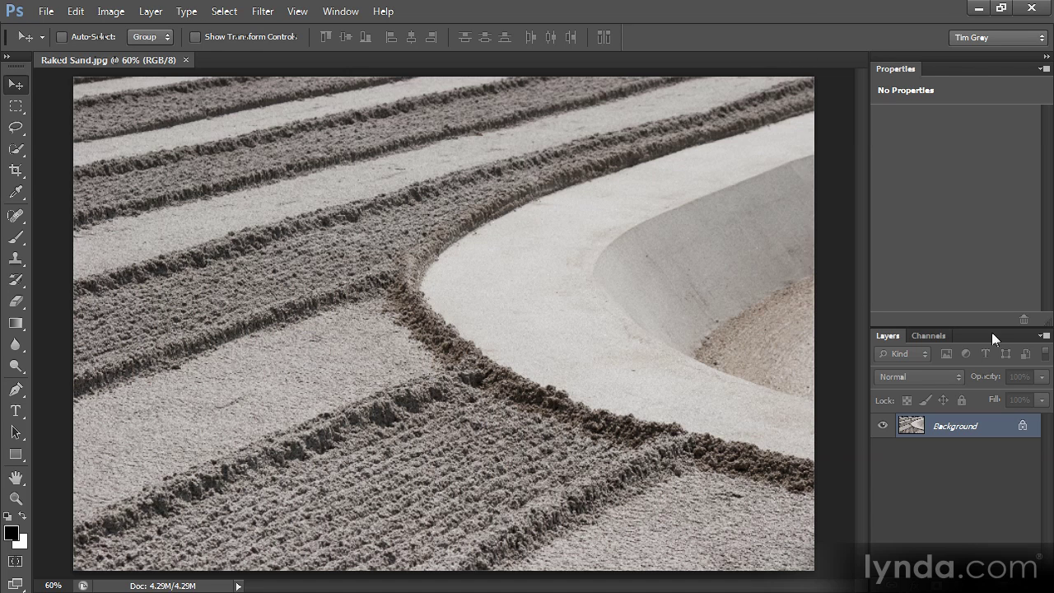
Step: Add a new empty layer above the Background and name it Clone Stamp
{"action": "key", "text": "ctrl+shift+alt+n"}
{"action": "double_click", "coordinate": [947, 426]}
{"action": "type", "text": "Clone Stamp"}
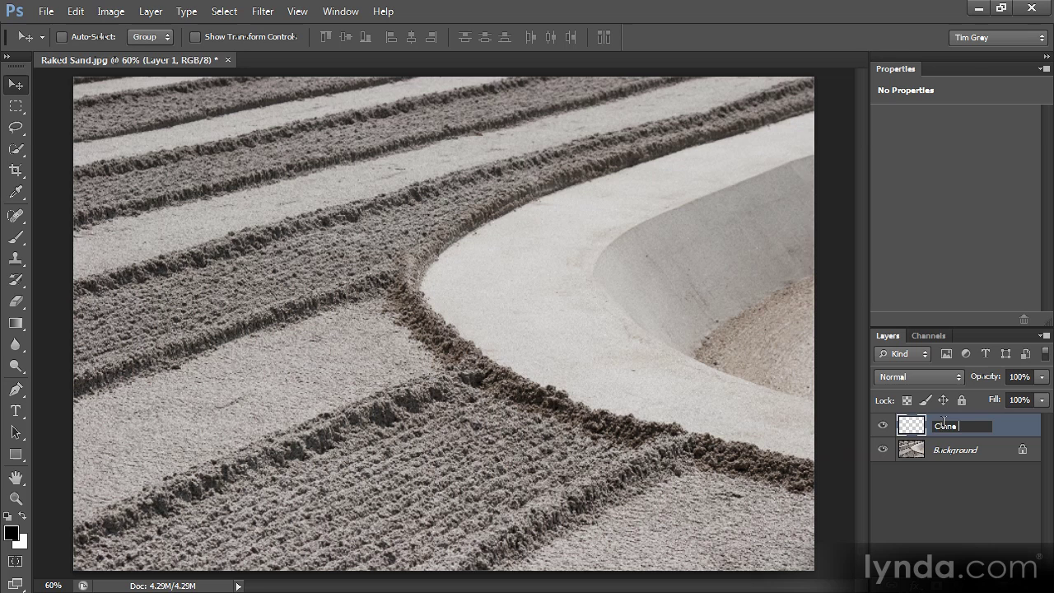
{"action": "key", "text": "Return"}
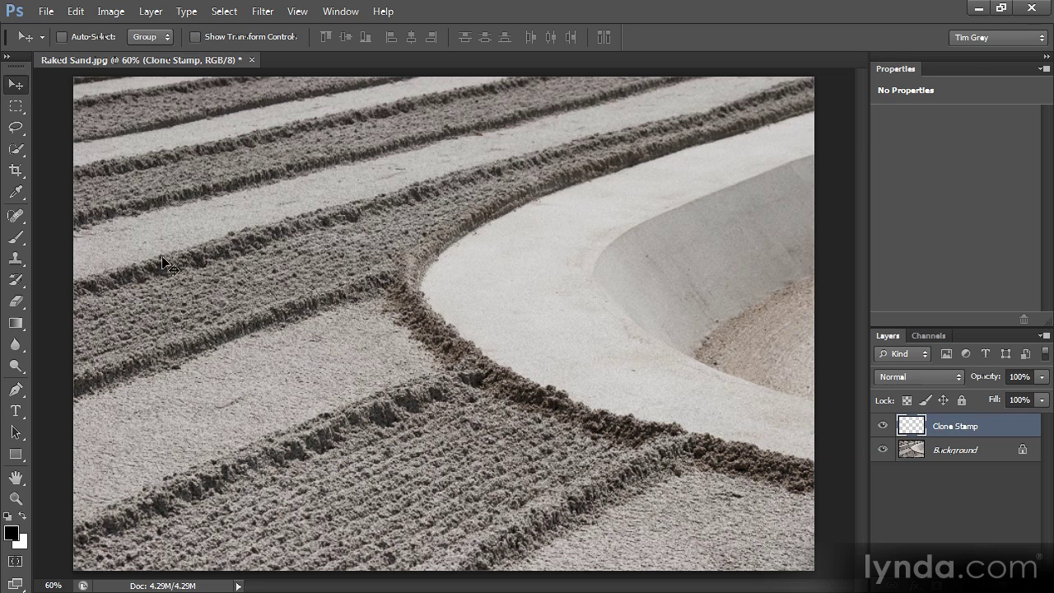
Step: Activate the Clone Stamp tool and set its 15 px brush to 100% hardness
{"action": "left_click", "coordinate": [17, 260]}
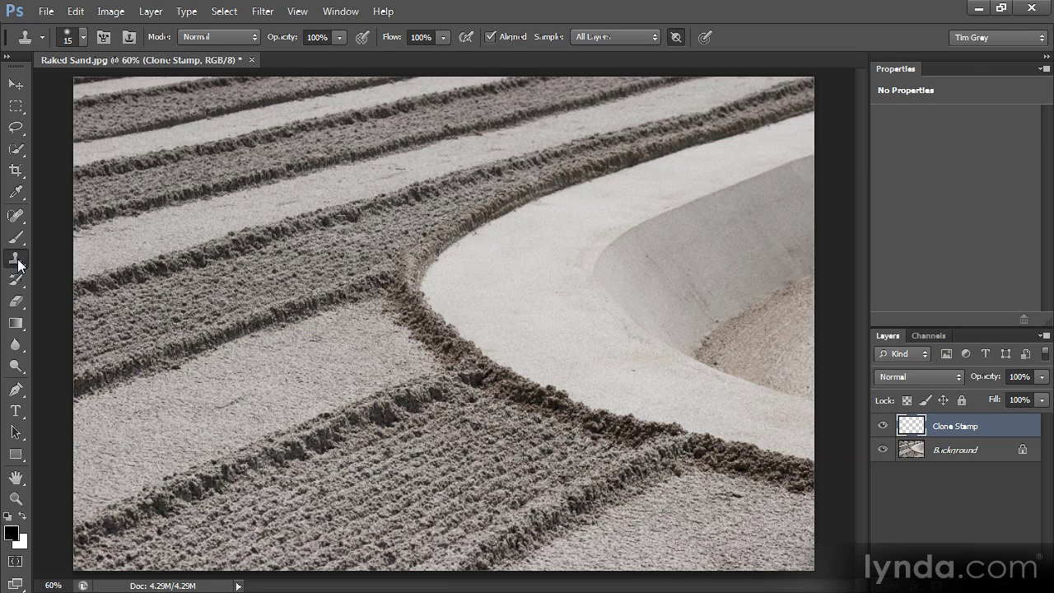
{"action": "left_click_drag", "start_coordinate": [275, 445], "coordinate": [363, 463]}
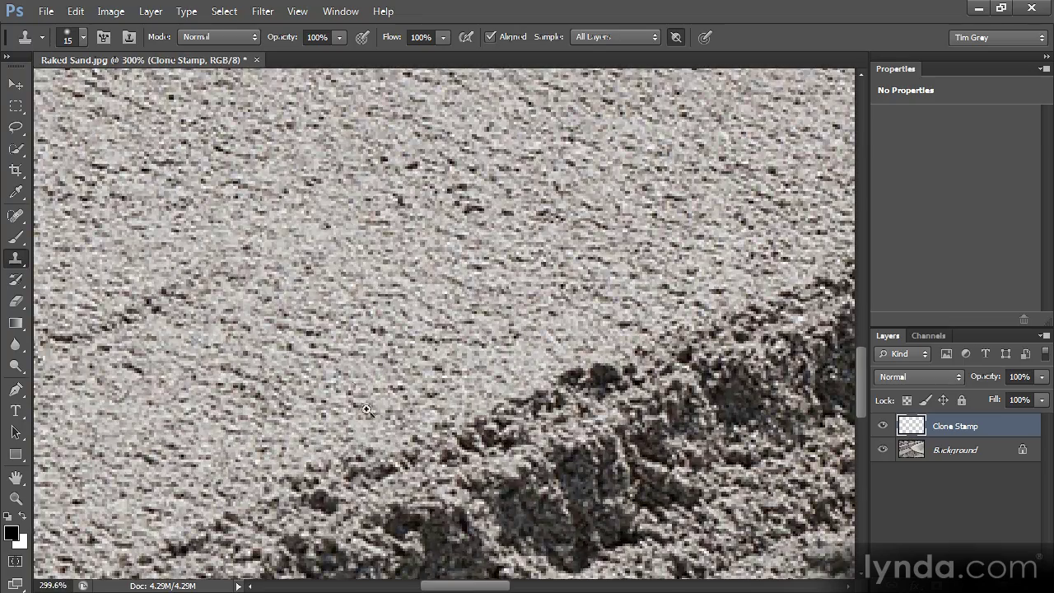
{"action": "left_click_drag", "start_coordinate": [310, 266], "coordinate": [386, 393]}
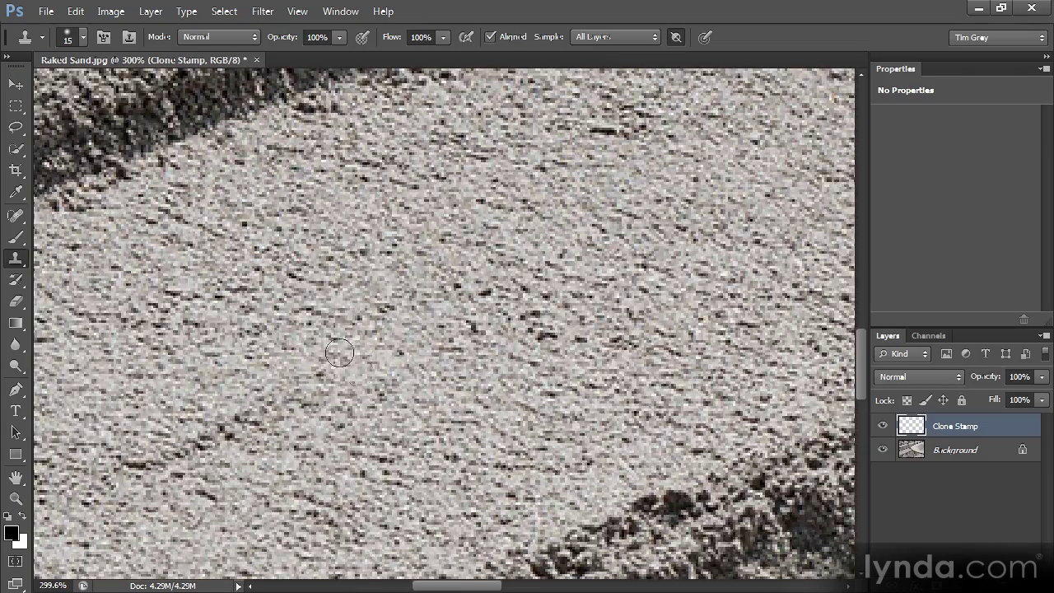
{"action": "left_click", "coordinate": [79, 46]}
{"action": "left_click_drag", "start_coordinate": [26, 128], "coordinate": [101, 128]}
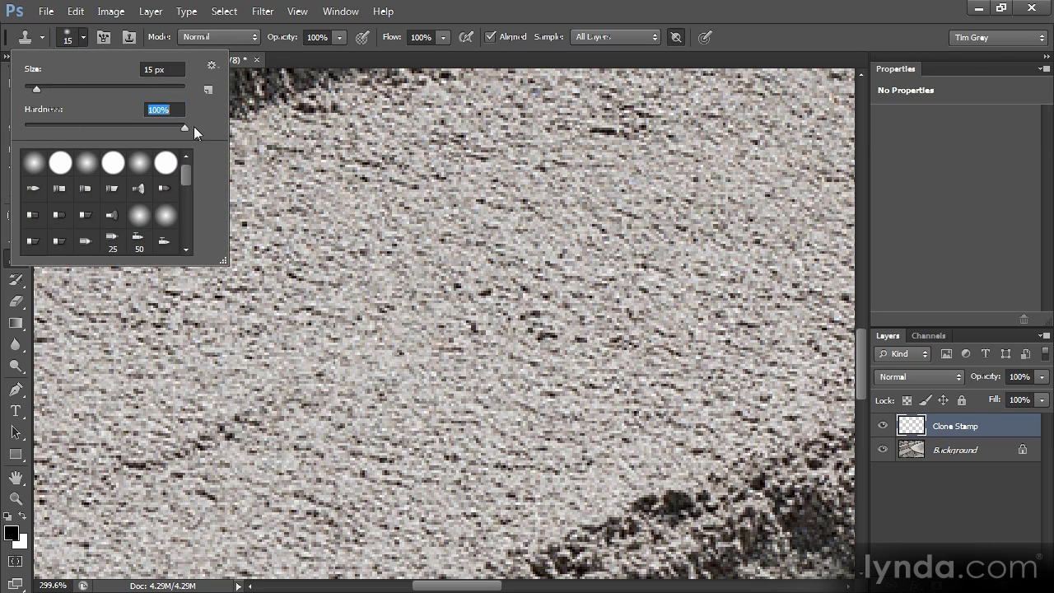
{"action": "left_click", "coordinate": [83, 36]}
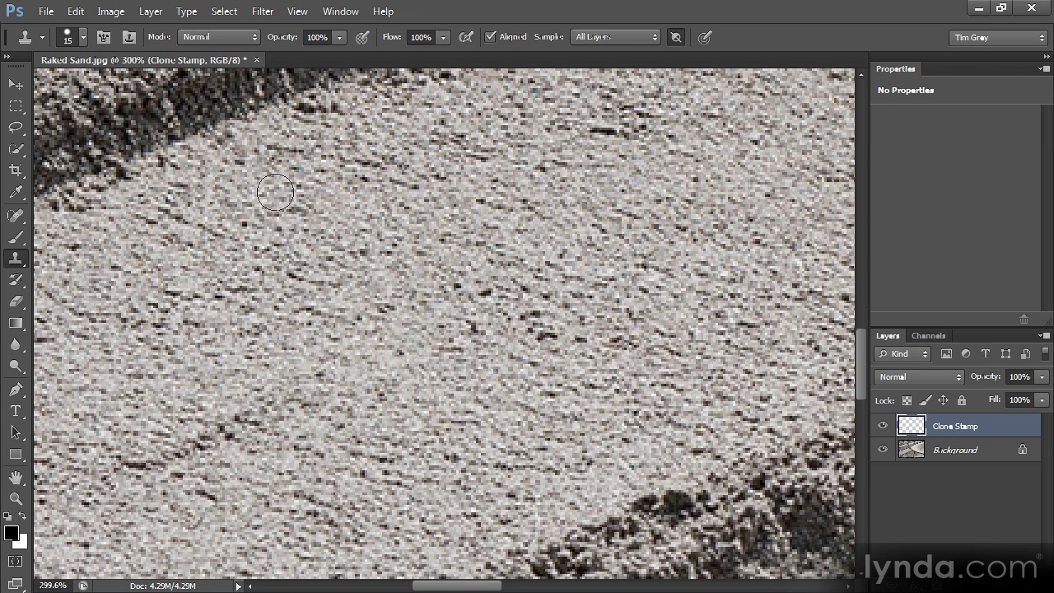
Step: Clone sand texture downward across the dark ridge with the hard brush and hide the Background layer
{"action": "mouse_move", "coordinate": [391, 181]}
{"action": "left_mouse_down"}
{"action": "mouse_move", "coordinate": [372, 512]}
{"action": "mouse_move", "coordinate": [390, 512]}
{"action": "mouse_move", "coordinate": [397, 476]}
{"action": "mouse_move", "coordinate": [415, 164]}
{"action": "mouse_move", "coordinate": [433, 185]}
{"action": "mouse_move", "coordinate": [435, 234]}
{"action": "mouse_move", "coordinate": [432, 436]}
{"action": "mouse_move", "coordinate": [453, 247]}
{"action": "left_mouse_up"}
{"action": "mouse_move", "coordinate": [412, 214]}
{"action": "left_mouse_down"}
{"action": "mouse_move", "coordinate": [410, 529]}
{"action": "mouse_move", "coordinate": [426, 533]}
{"action": "mouse_move", "coordinate": [429, 409]}
{"action": "mouse_move", "coordinate": [443, 402]}
{"action": "mouse_move", "coordinate": [451, 528]}
{"action": "mouse_move", "coordinate": [517, 432]}
{"action": "mouse_move", "coordinate": [519, 326]}
{"action": "left_mouse_up"}
{"action": "mouse_move", "coordinate": [458, 251]}
{"action": "left_mouse_down"}
{"action": "mouse_move", "coordinate": [462, 521]}
{"action": "mouse_move", "coordinate": [461, 363]}
{"action": "mouse_move", "coordinate": [441, 498]}
{"action": "mouse_move", "coordinate": [436, 399]}
{"action": "mouse_move", "coordinate": [436, 488]}
{"action": "mouse_move", "coordinate": [432, 473]}
{"action": "mouse_move", "coordinate": [426, 491]}
{"action": "mouse_move", "coordinate": [420, 452]}
{"action": "mouse_move", "coordinate": [432, 448]}
{"action": "mouse_move", "coordinate": [423, 490]}
{"action": "mouse_move", "coordinate": [415, 475]}
{"action": "mouse_move", "coordinate": [439, 478]}
{"action": "mouse_move", "coordinate": [458, 389]}
{"action": "mouse_move", "coordinate": [467, 509]}
{"action": "mouse_move", "coordinate": [464, 481]}
{"action": "left_mouse_up"}
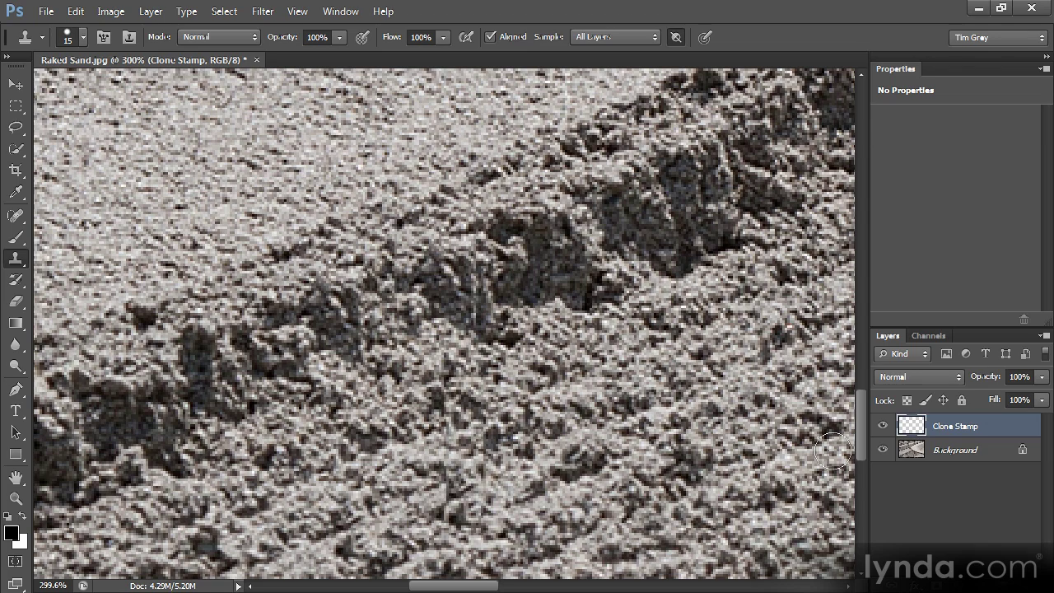
{"action": "left_click", "coordinate": [882, 449]}
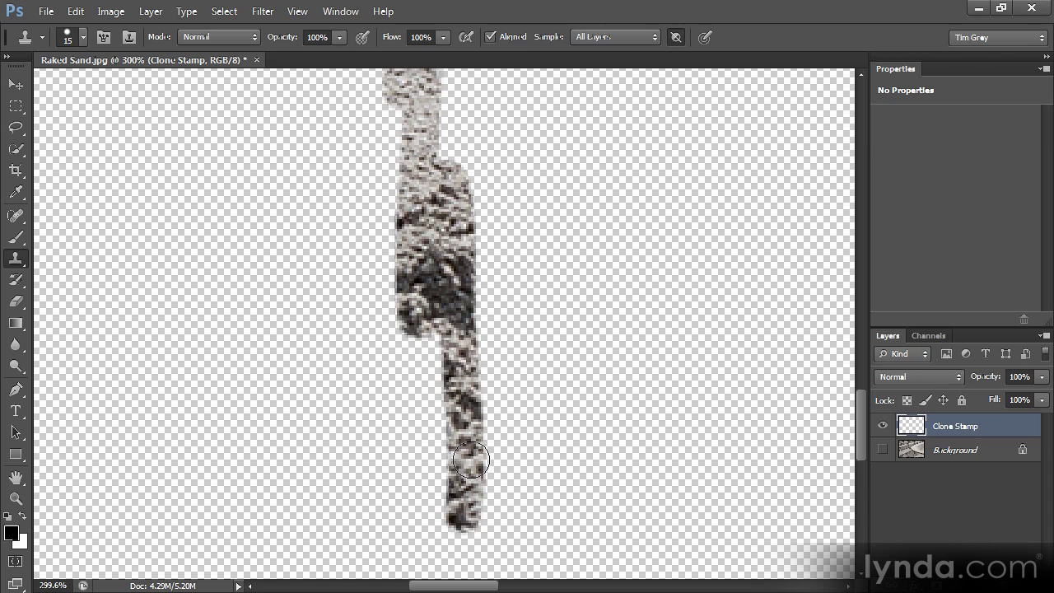
Step: Reduce the clone brush hardness to its minimum and show the Background layer again
{"action": "left_click", "coordinate": [82, 37]}
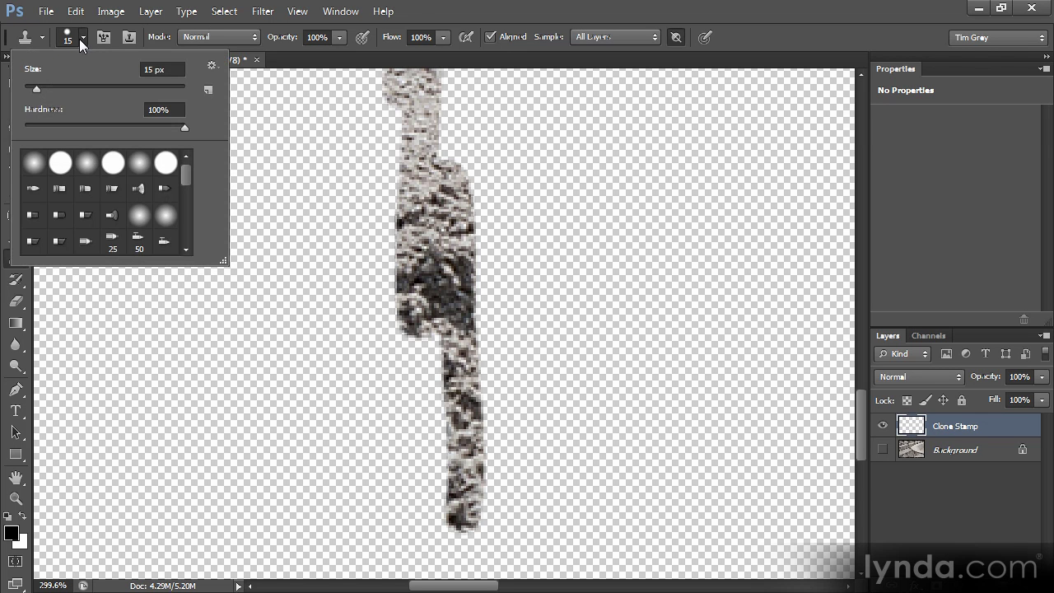
{"action": "left_click_drag", "start_coordinate": [185, 128], "coordinate": [25, 128]}
{"action": "left_click", "coordinate": [85, 34]}
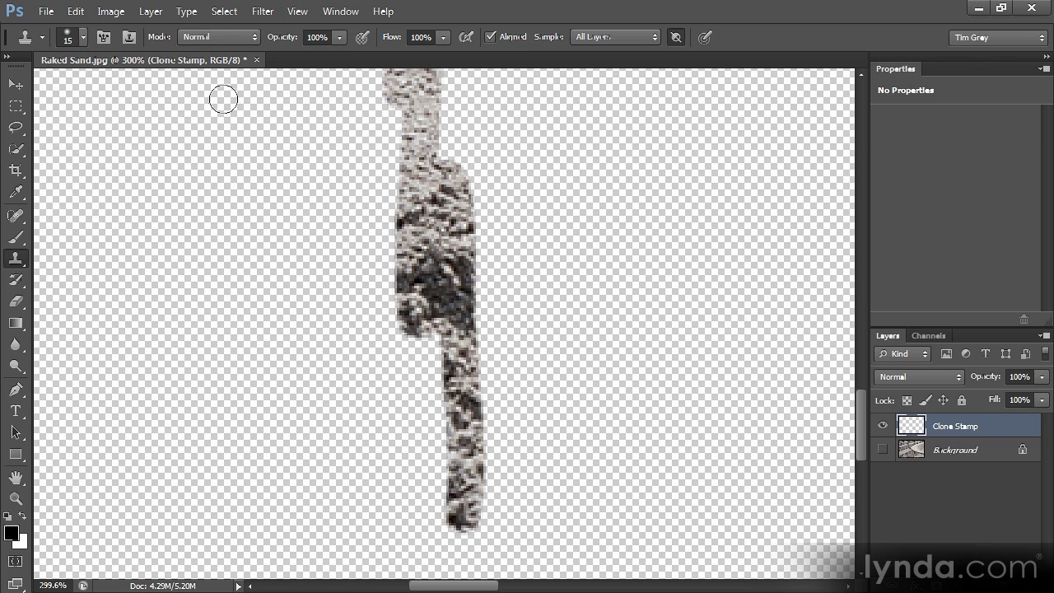
{"action": "left_click", "coordinate": [882, 451]}
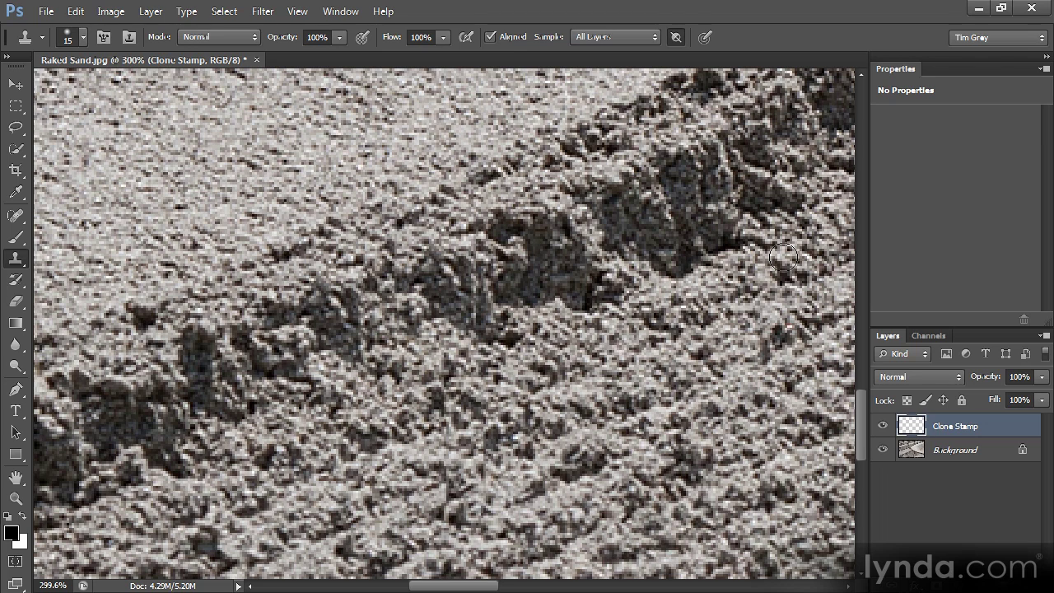
Step: Sample the sand above the ridge and clone a soft vertical stroke down across it, beside the hard-edged stroke
{"action": "left_click", "coordinate": [524, 151], "text": "alt"}
{"action": "left_click_drag", "start_coordinate": [524, 198], "coordinate": [519, 515]}
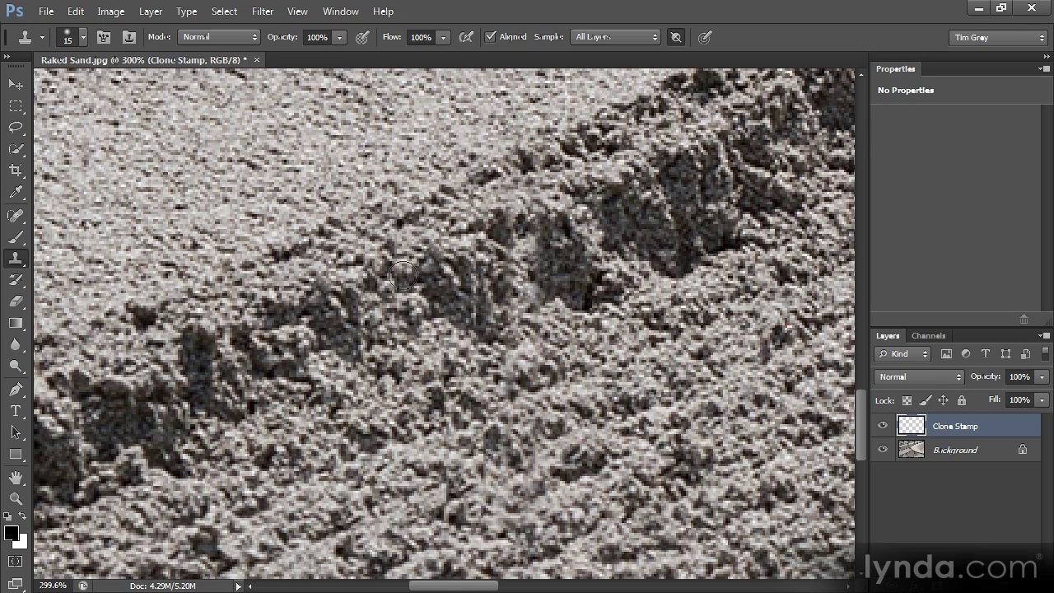
{"action": "left_click_drag", "start_coordinate": [525, 287], "coordinate": [576, 299]}
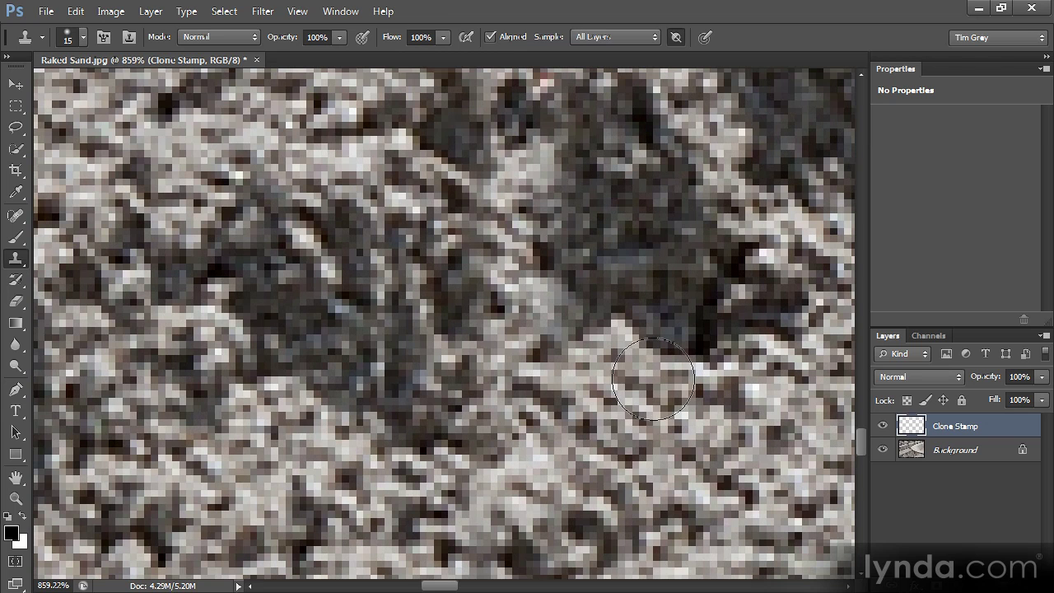
{"action": "mouse_move", "coordinate": [632, 381]}
{"action": "left_mouse_down"}
{"action": "mouse_move", "coordinate": [606, 368]}
{"action": "mouse_move", "coordinate": [589, 305]}
{"action": "mouse_move", "coordinate": [568, 366]}
{"action": "left_mouse_up"}
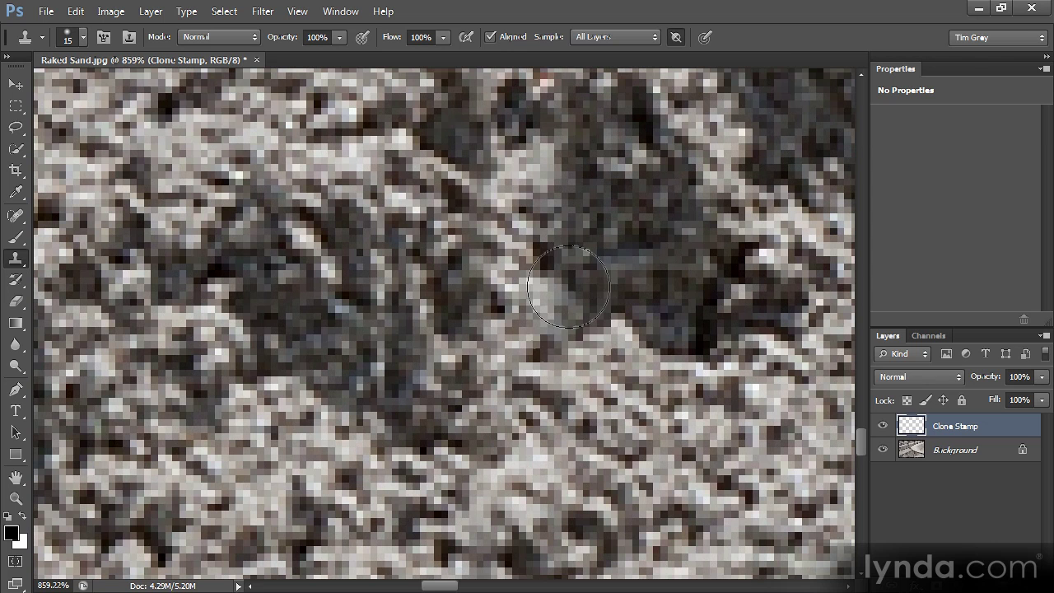
Step: Temporarily hide the Background layer to compare the edges of the hard and soft cloned strokes
{"action": "left_click", "coordinate": [882, 449]}
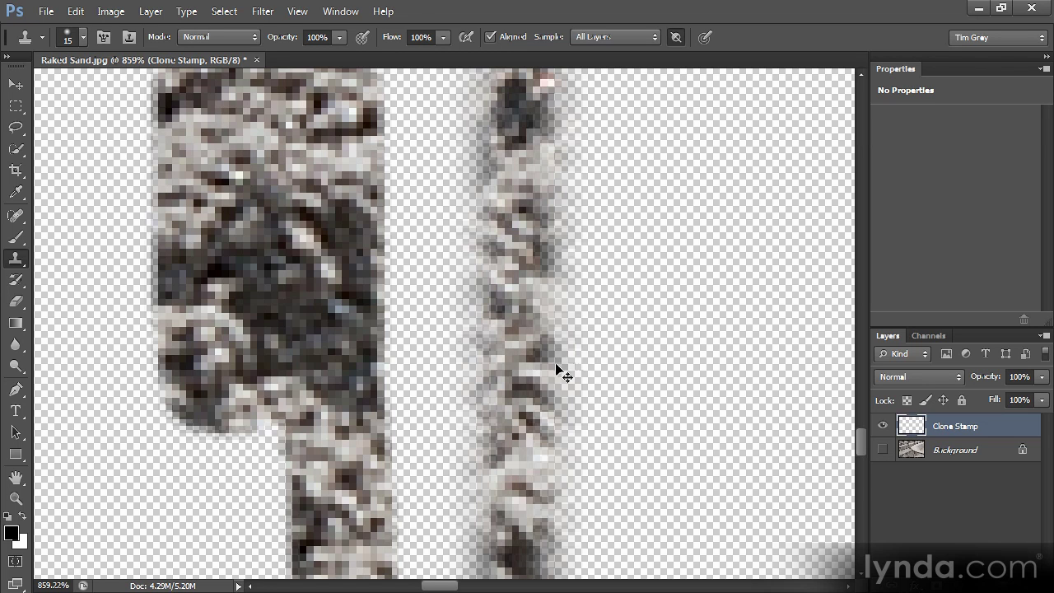
{"action": "left_click", "coordinate": [883, 450]}
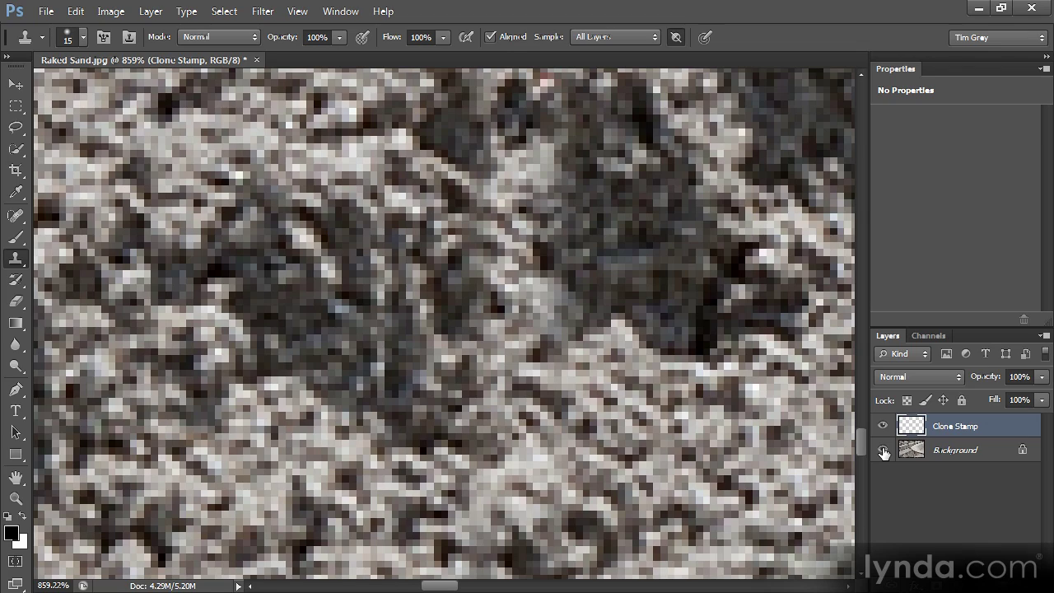
{"action": "key", "text": "ctrl+0"}
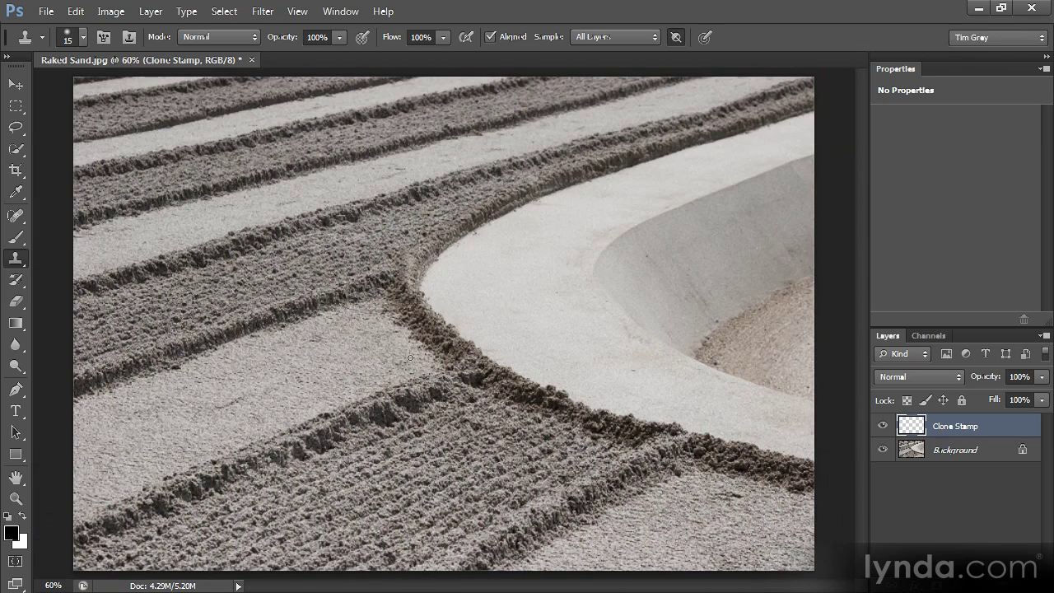
Step: Enlarge the clone brush to 400 px
{"action": "key", "text": "bracketright"}
{"action": "key", "text": "bracketright"}
{"action": "key", "text": "bracketright"}
{"action": "key", "text": "bracketright"}
{"action": "key", "text": "bracketright"}
{"action": "key", "text": "bracketright"}
{"action": "key", "text": "bracketright"}
{"action": "key", "text": "bracketright"}
{"action": "key", "text": "bracketright"}
{"action": "key", "text": "bracketright"}
{"action": "key", "text": "bracketright"}
{"action": "key", "text": "bracketright"}
{"action": "key", "text": "bracketright"}
{"action": "key", "text": "bracketright"}
{"action": "key", "text": "bracketright"}
{"action": "key", "text": "bracketright"}
{"action": "key", "text": "bracketright"}
{"action": "key", "text": "bracketright"}
{"action": "key", "text": "bracketright"}
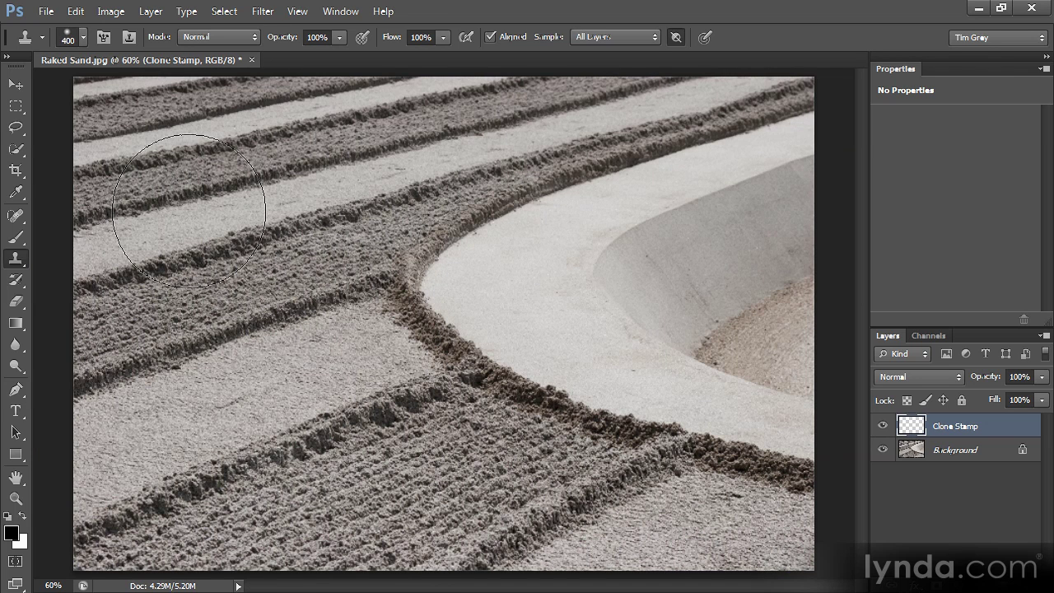
Step: Sample the raked rows near the photo's upper-left corner and clone them over the curved dark border in the middle
{"action": "left_click", "coordinate": [119, 140], "text": "alt"}
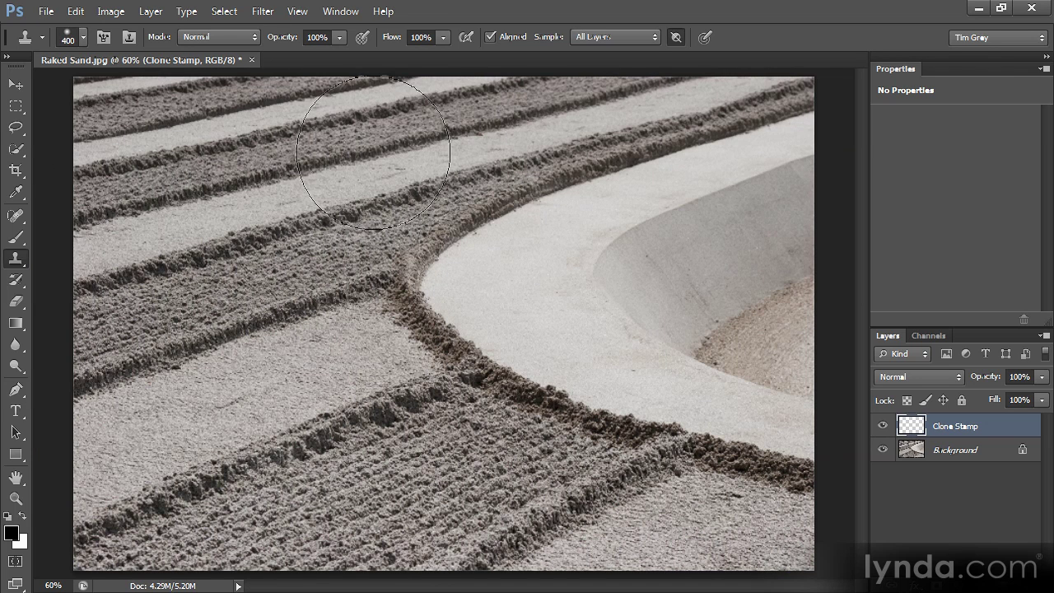
{"action": "left_click", "coordinate": [420, 149]}
{"action": "mouse_move", "coordinate": [420, 149]}
{"action": "left_mouse_down"}
{"action": "mouse_move", "coordinate": [443, 371]}
{"action": "mouse_move", "coordinate": [438, 544]}
{"action": "left_mouse_up"}
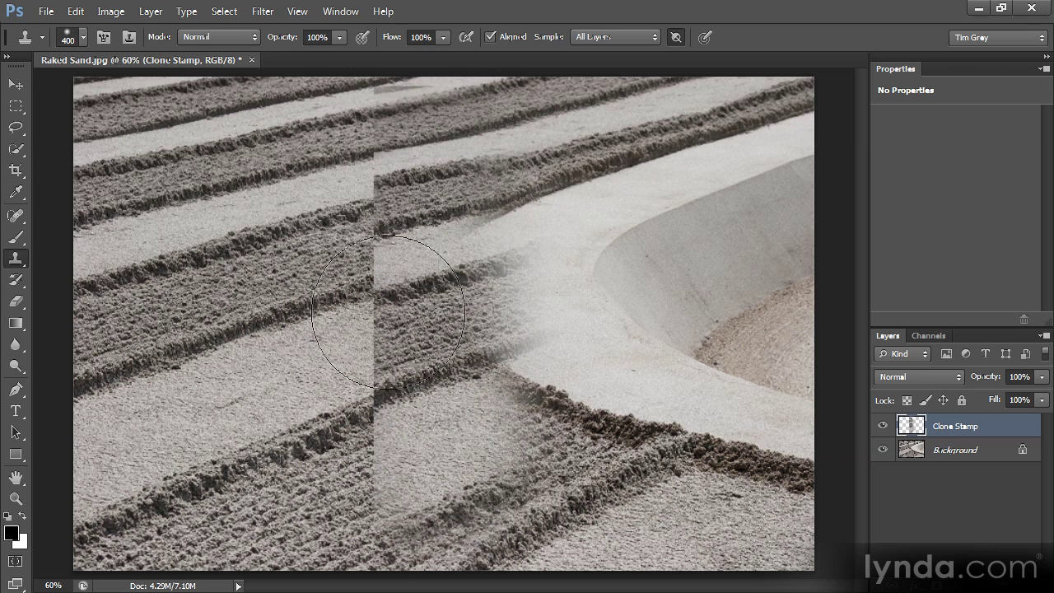
{"action": "left_click_drag", "start_coordinate": [458, 203], "coordinate": [556, 260]}
{"action": "left_click_drag", "start_coordinate": [507, 440], "coordinate": [499, 245]}
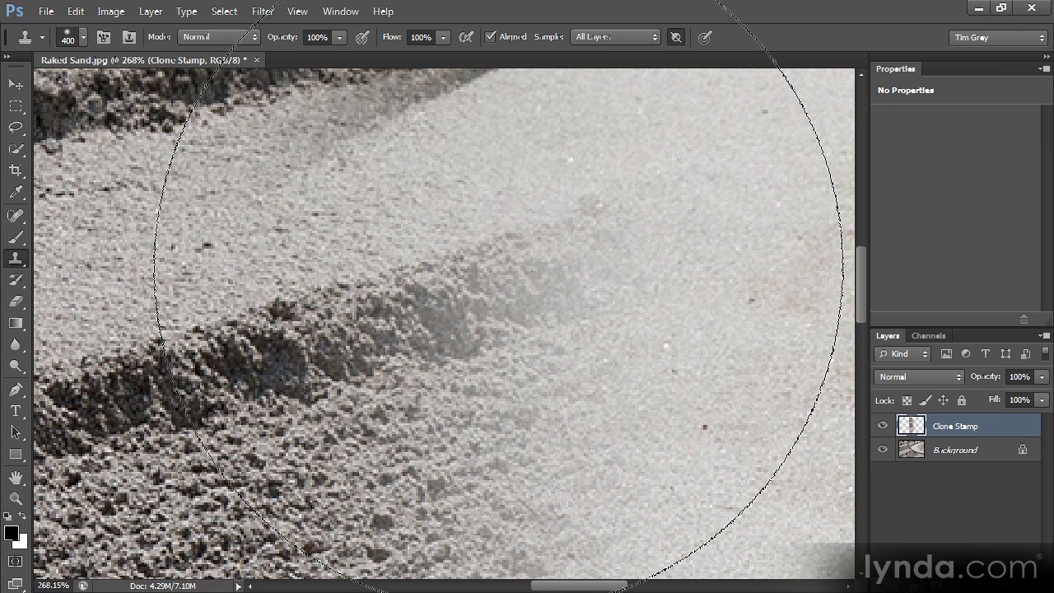
Step: Raise the 400 px clone brush's hardness to roughly half
{"action": "left_click", "coordinate": [83, 38]}
{"action": "left_click_drag", "start_coordinate": [26, 128], "coordinate": [114, 129]}
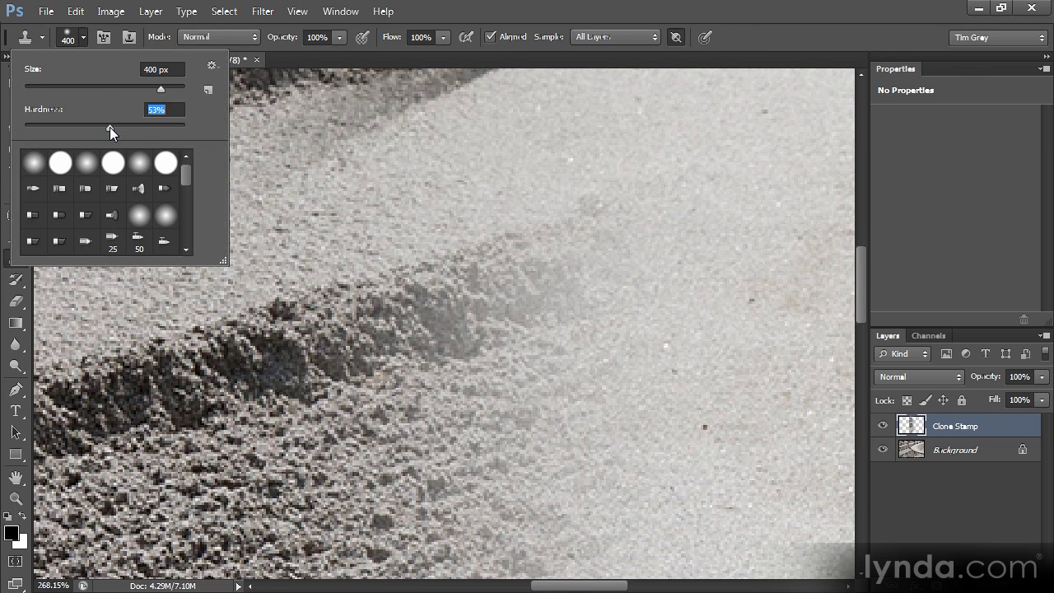
{"action": "left_click_drag", "start_coordinate": [106, 125], "coordinate": [103, 126]}
{"action": "key", "text": "Return"}
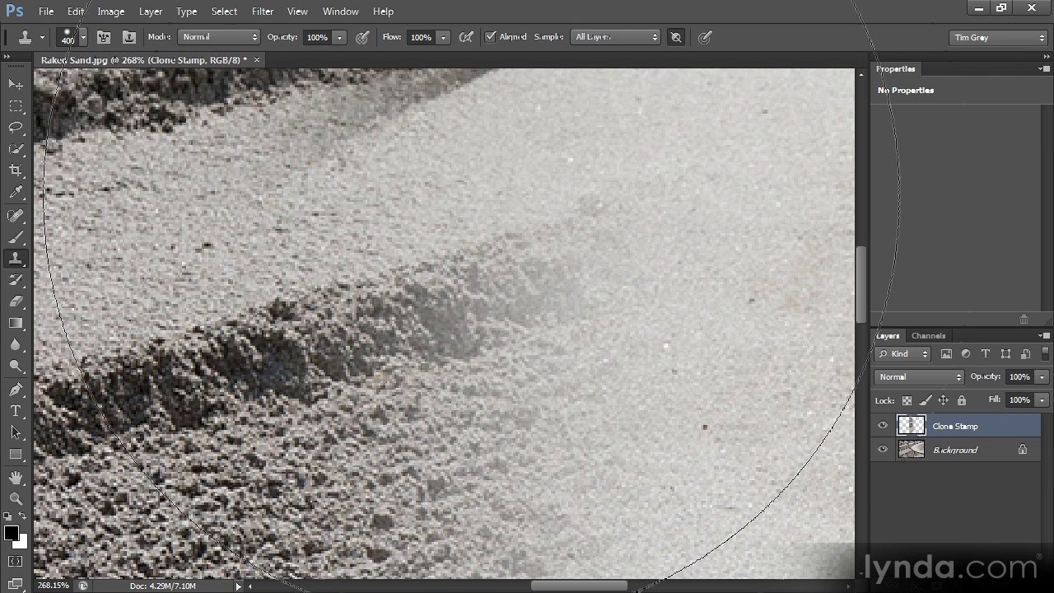
Step: Hide the Clone Stamp layer and add a new layer named Spot Healing Brush above it
{"action": "left_click", "coordinate": [882, 426]}
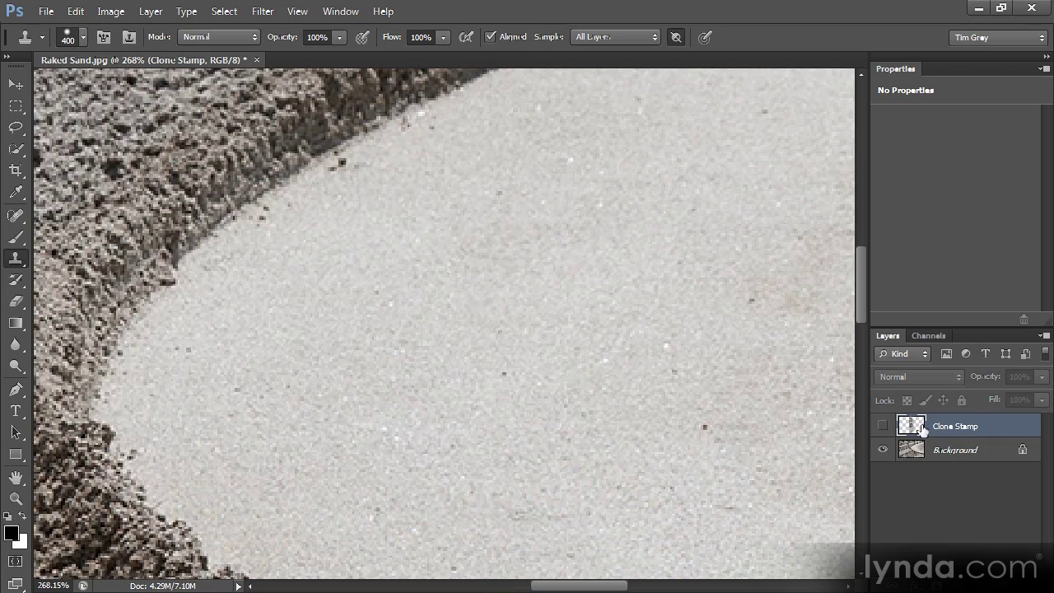
{"action": "key", "text": "ctrl+0"}
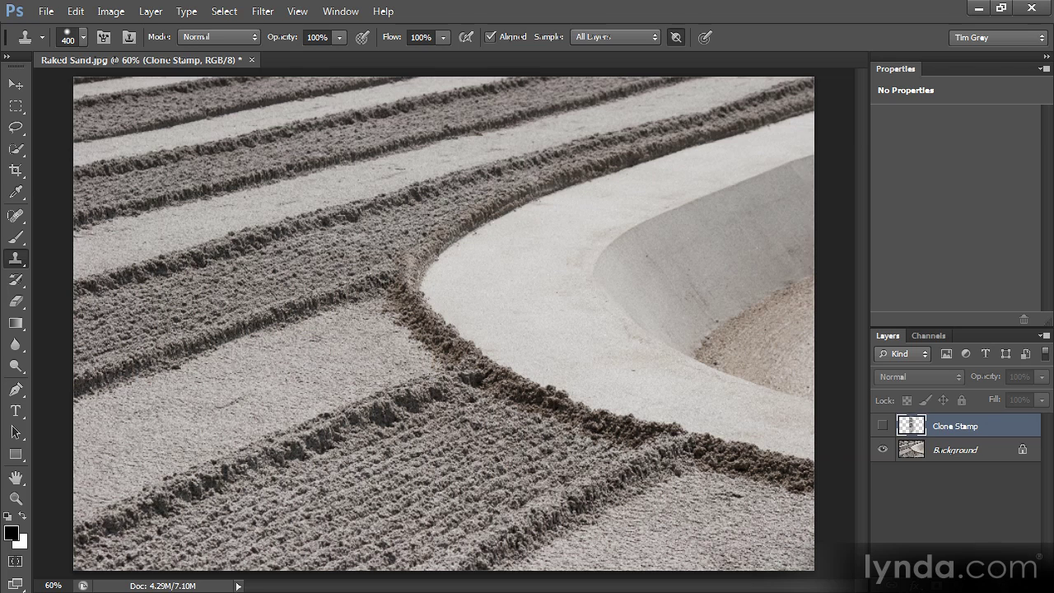
{"action": "key", "text": "ctrl+shift+alt+n"}
{"action": "double_click", "coordinate": [945, 426]}
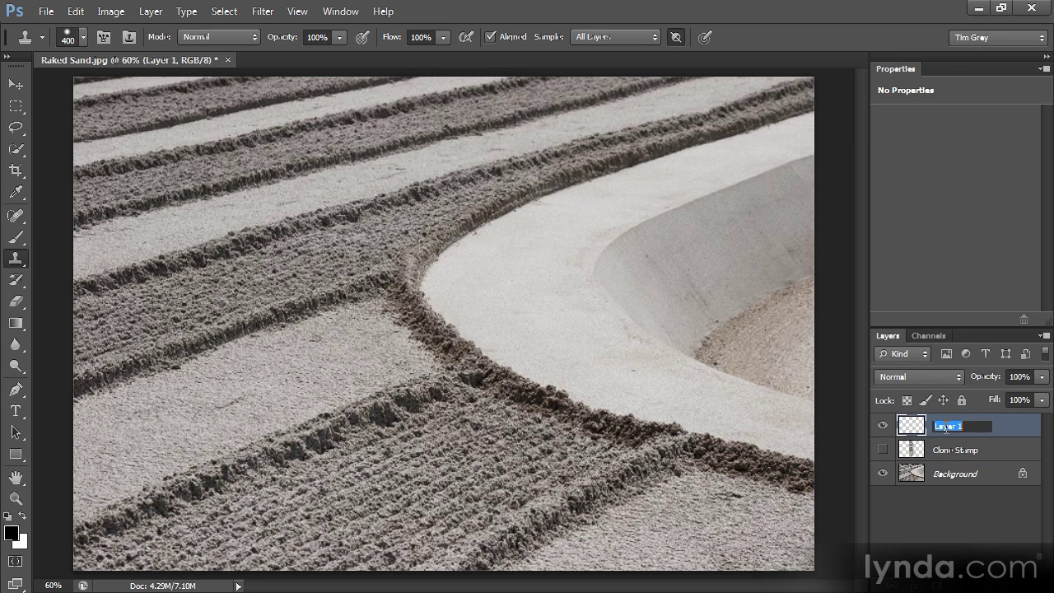
{"action": "type", "text": "Spot Healing Brush"}
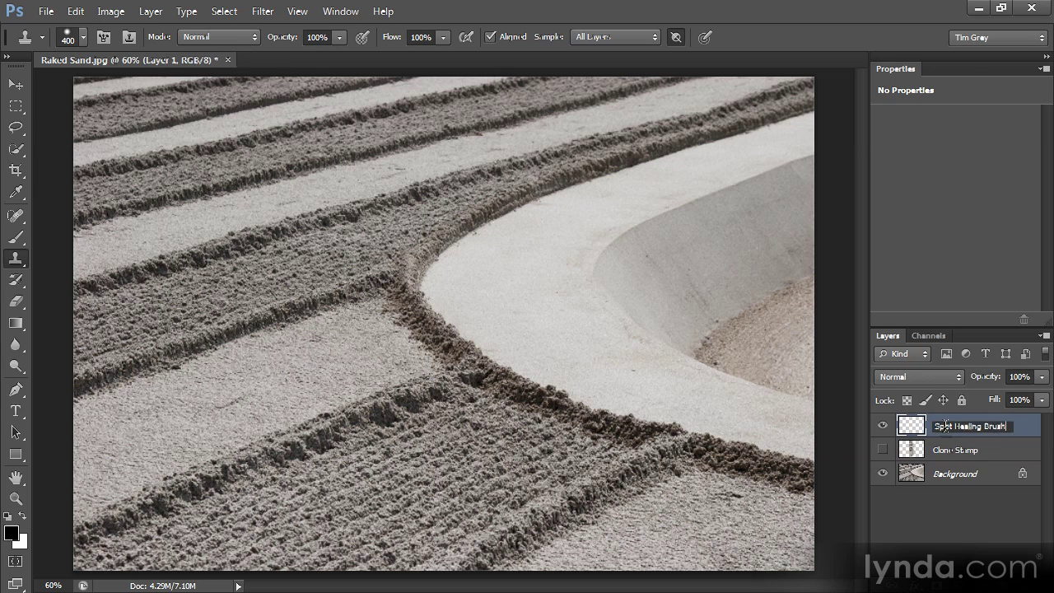
{"action": "key", "text": "Return"}
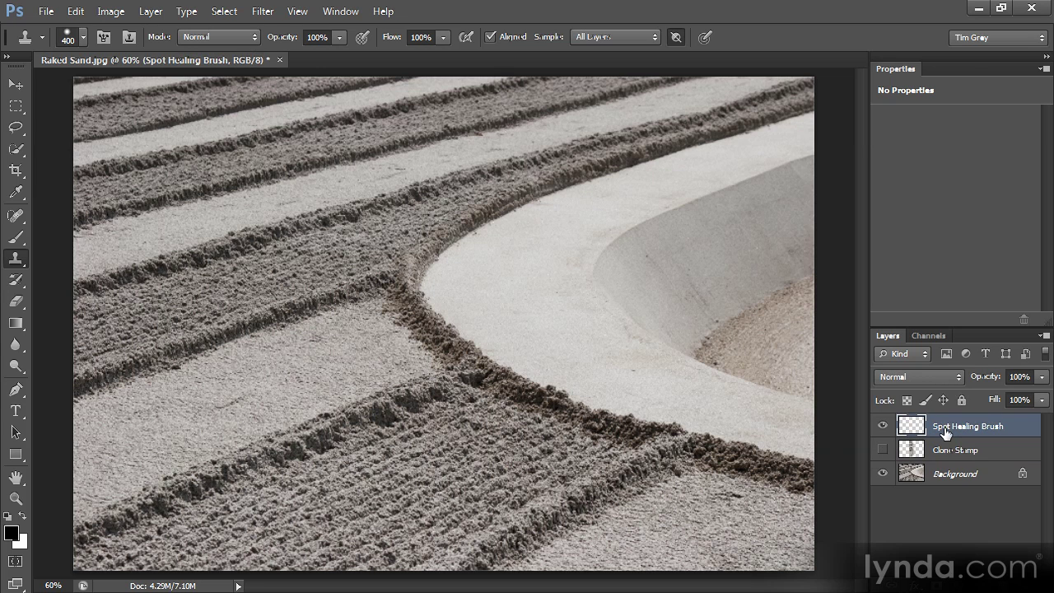
Step: Activate the Spot Healing Brush with 100% hardness and enlarge its brush to 60 px
{"action": "left_click", "coordinate": [15, 219]}
{"action": "left_click", "coordinate": [82, 37]}
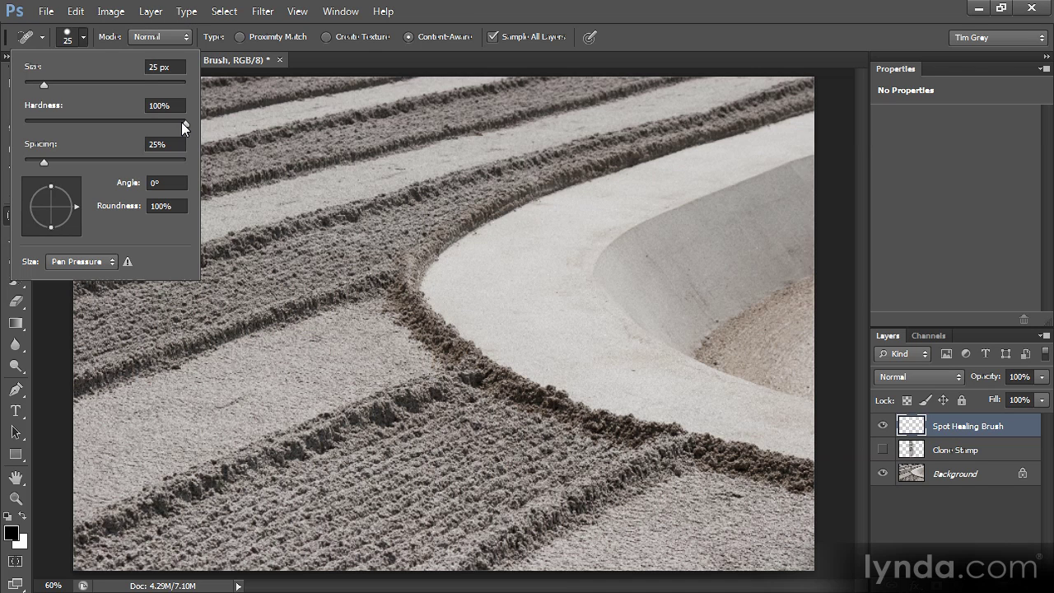
{"action": "left_click", "coordinate": [82, 36]}
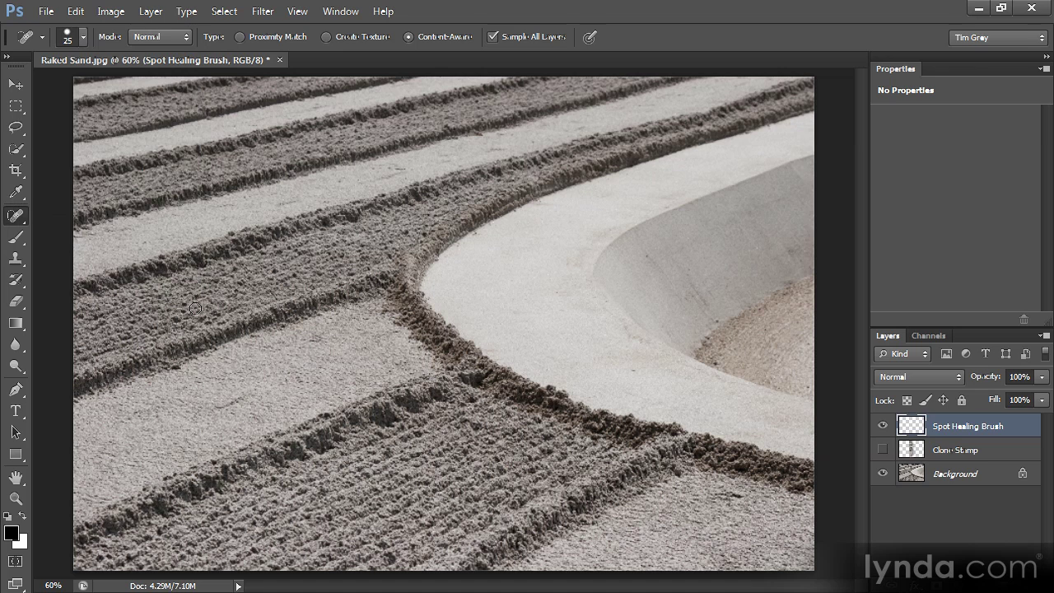
{"action": "key", "text": "bracketright"}
{"action": "key", "text": "bracketright"}
{"action": "key", "text": "bracketright"}
{"action": "key", "text": "bracketright"}
{"action": "key", "text": "bracketright"}
{"action": "key", "text": "bracketright"}
Step: Heal away the section of dark border between the smooth sand strip and the curved white rim
{"action": "mouse_move", "coordinate": [370, 312]}
{"action": "left_mouse_down"}
{"action": "mouse_move", "coordinate": [428, 297]}
{"action": "mouse_move", "coordinate": [380, 328]}
{"action": "mouse_move", "coordinate": [441, 308]}
{"action": "mouse_move", "coordinate": [405, 339]}
{"action": "mouse_move", "coordinate": [451, 324]}
{"action": "mouse_move", "coordinate": [425, 348]}
{"action": "mouse_move", "coordinate": [470, 337]}
{"action": "mouse_move", "coordinate": [440, 356]}
{"action": "left_mouse_up"}
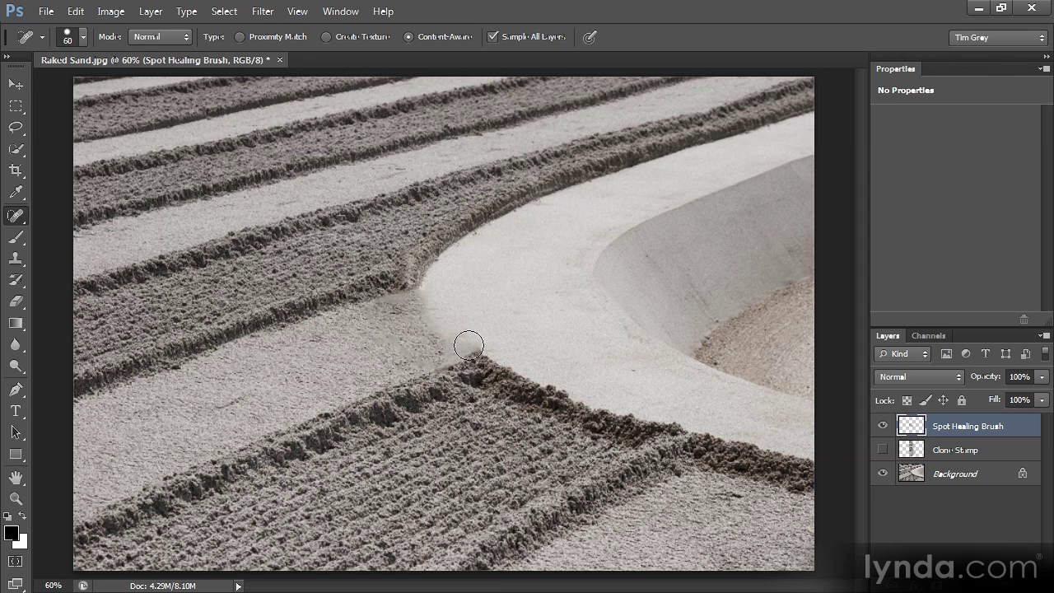
{"action": "mouse_move", "coordinate": [419, 329]}
{"action": "left_mouse_down"}
{"action": "mouse_move", "coordinate": [513, 354]}
{"action": "mouse_move", "coordinate": [518, 345]}
{"action": "left_mouse_up"}
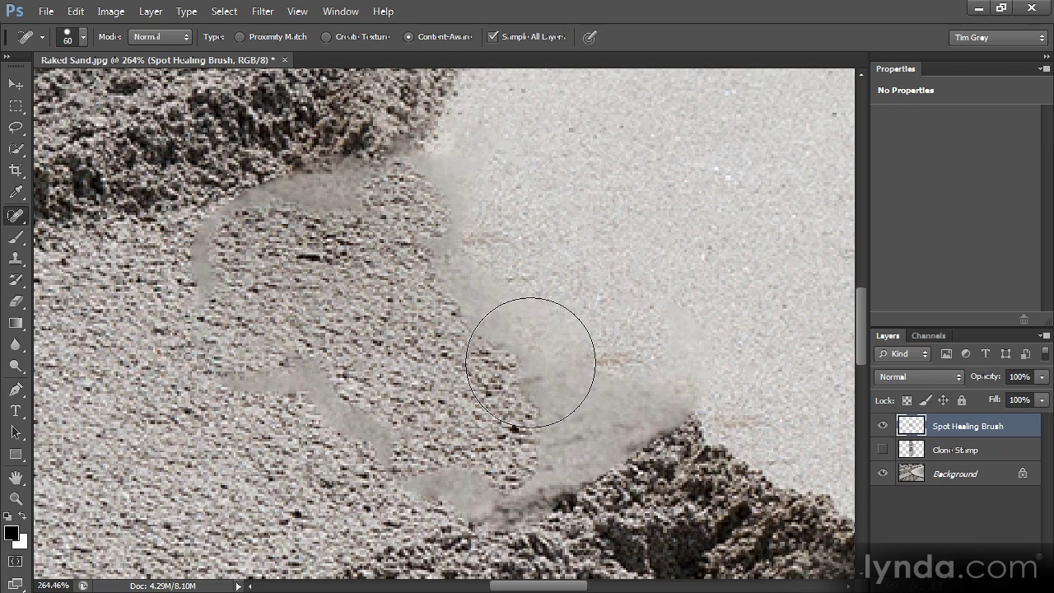
{"action": "scroll", "coordinate": [530, 362], "scroll_direction": "down", "scroll_amount": 5}
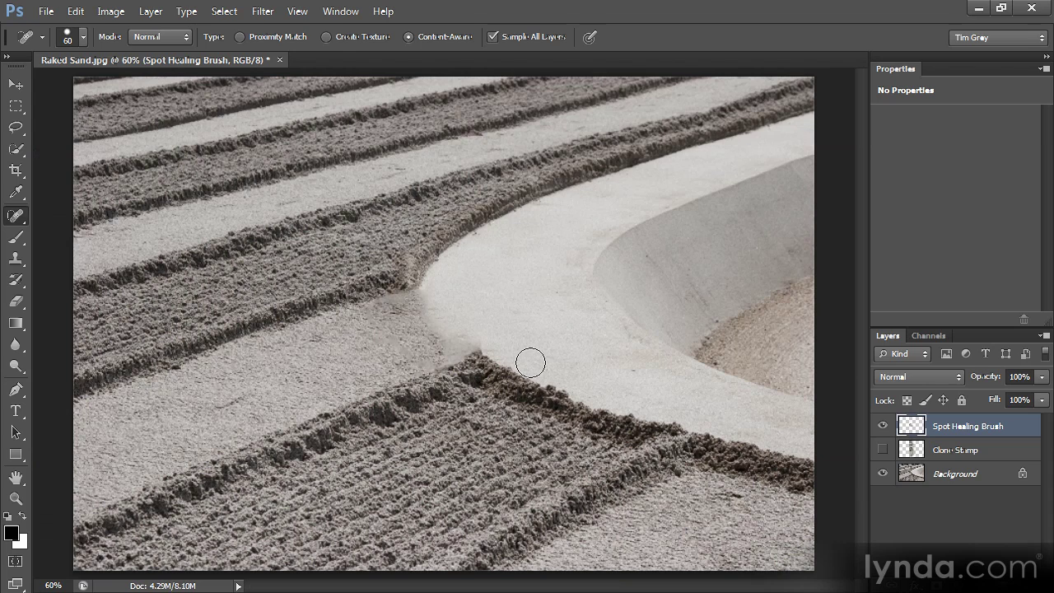